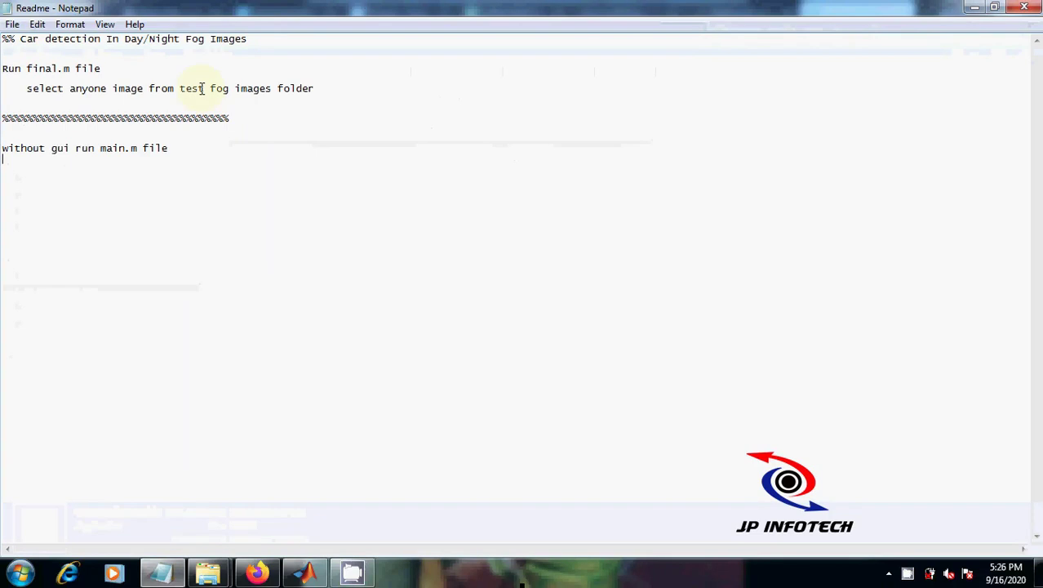
Review the readme's final.m and main.m run instructions, then bring the Full Coding folder forward
left_click_drag(5, 40, 331, 107)
left_click_drag(212, 153, 2, 149)
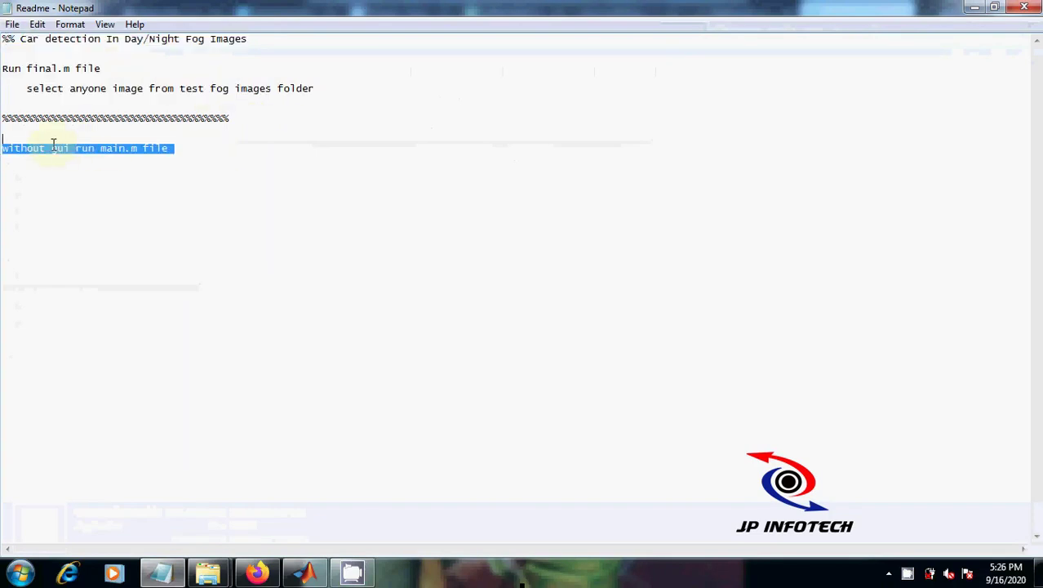
left_click(976, 7)
mouse_move(209, 571)
left_click(288, 452)
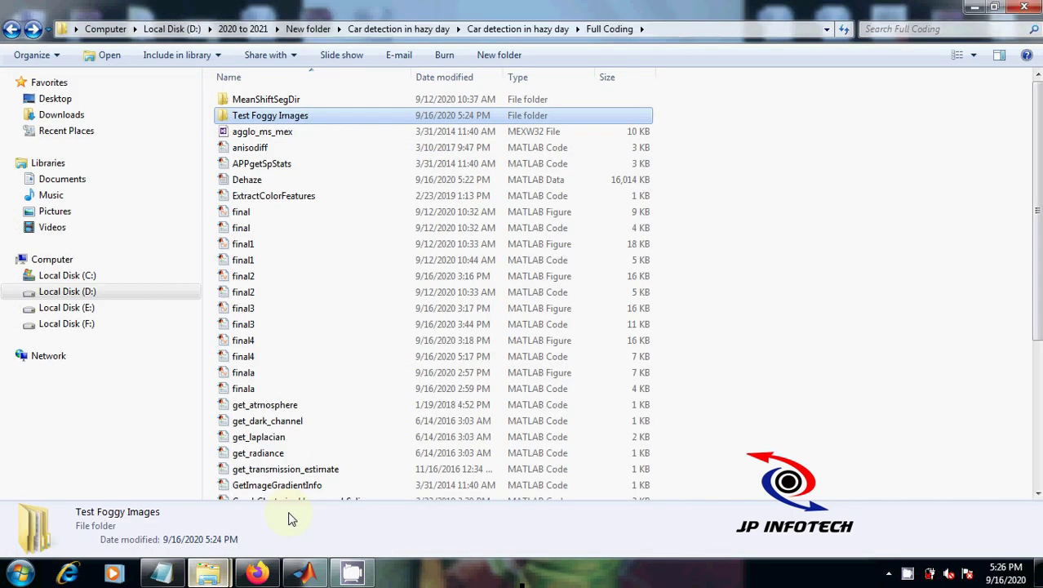
Open the final MATLAB code file (final.m) from Full Coding in the MATLAB Editor
left_click(252, 231)
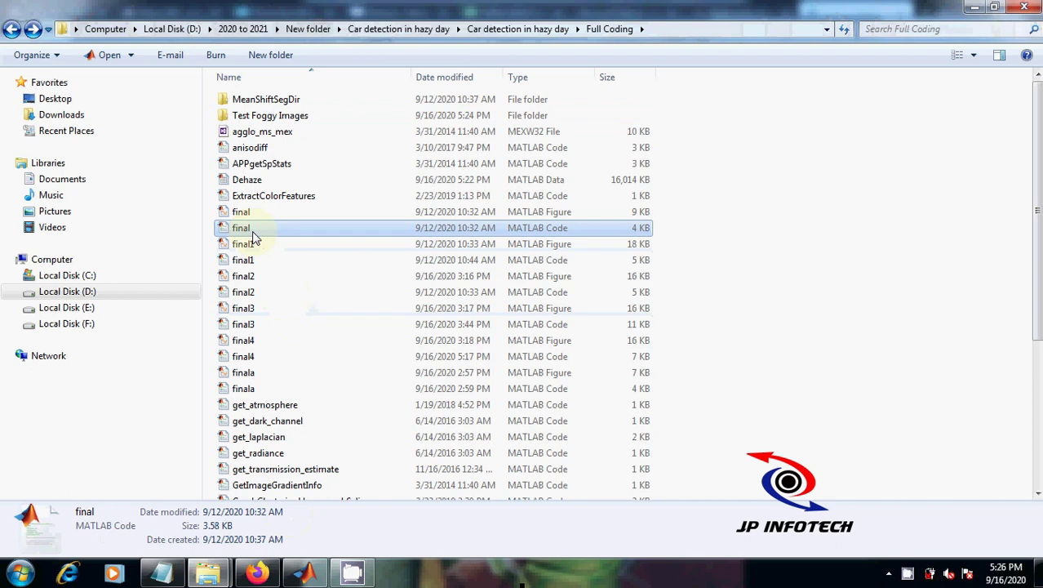
double_click(252, 232)
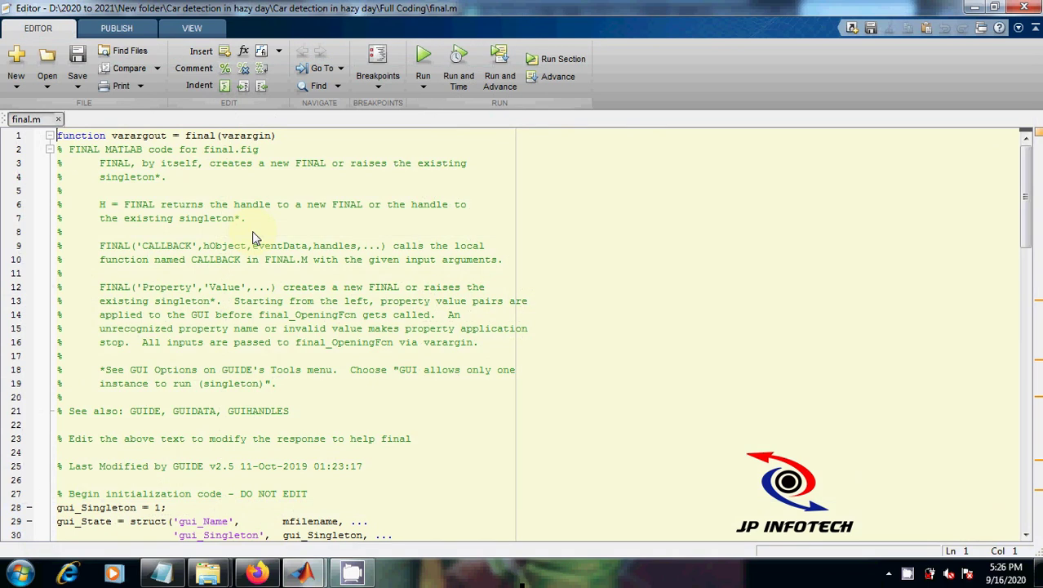
Run final.m, load night fog image 8 from Test Foggy Images > Night, and continue
key("F5")
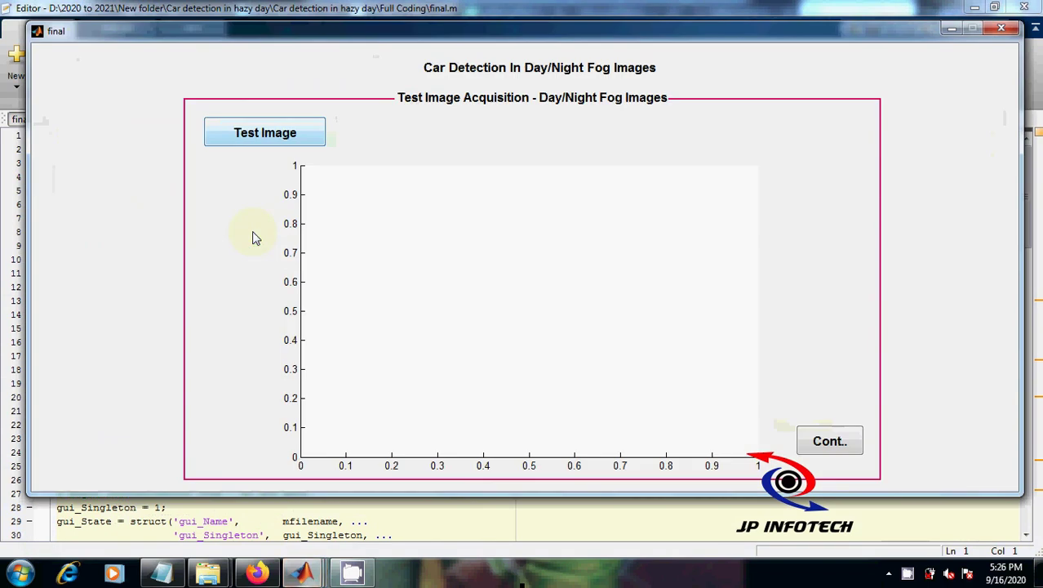
left_click(263, 135)
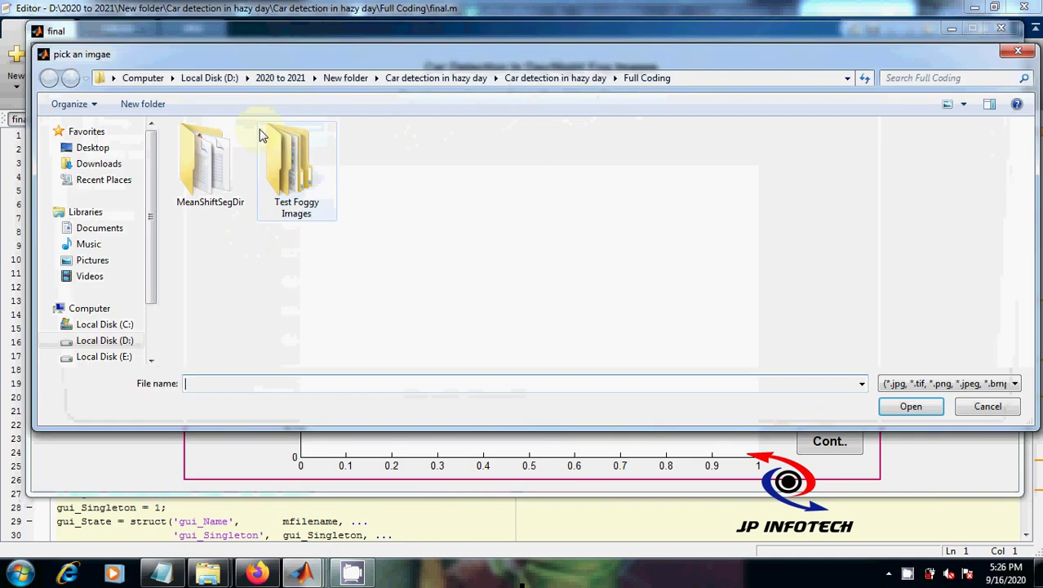
double_click(287, 170)
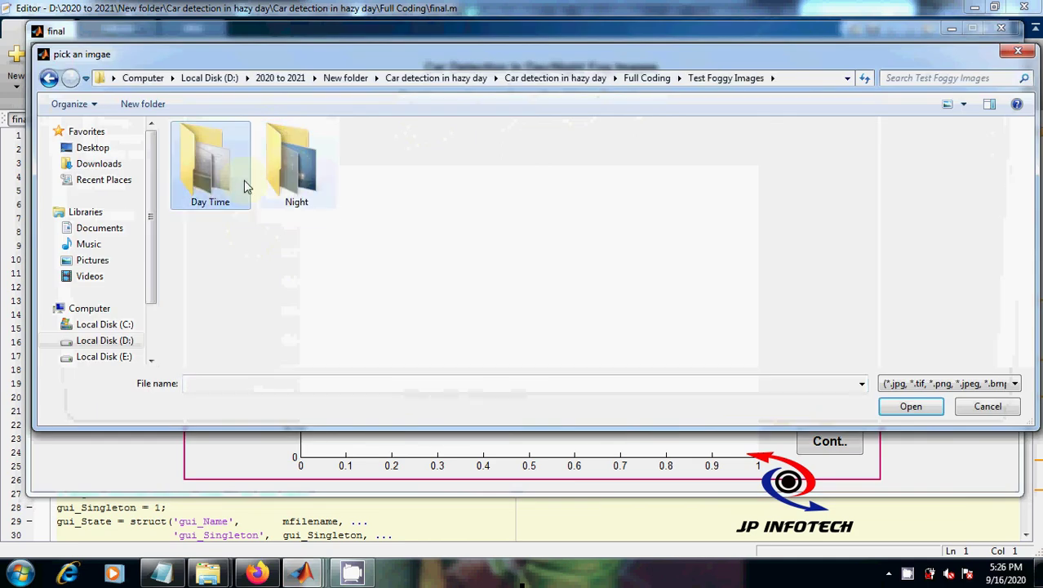
double_click(278, 181)
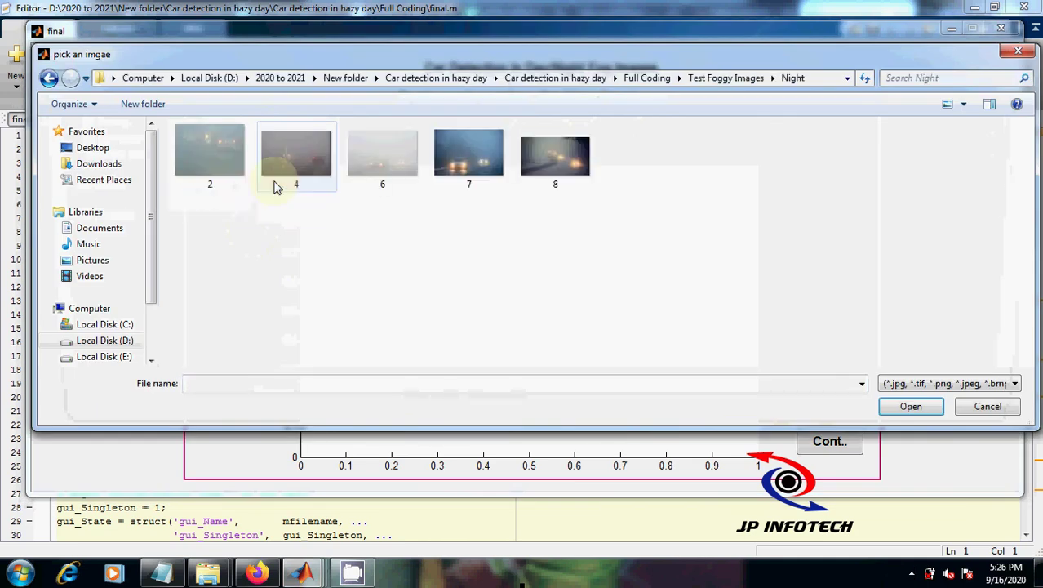
left_click(560, 177)
left_click(909, 405)
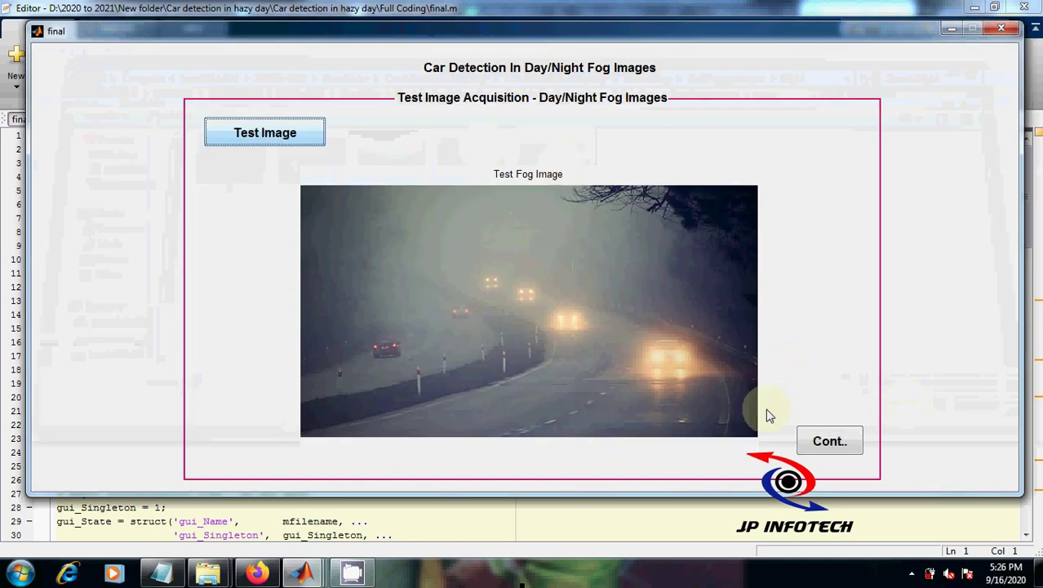
left_click(831, 441)
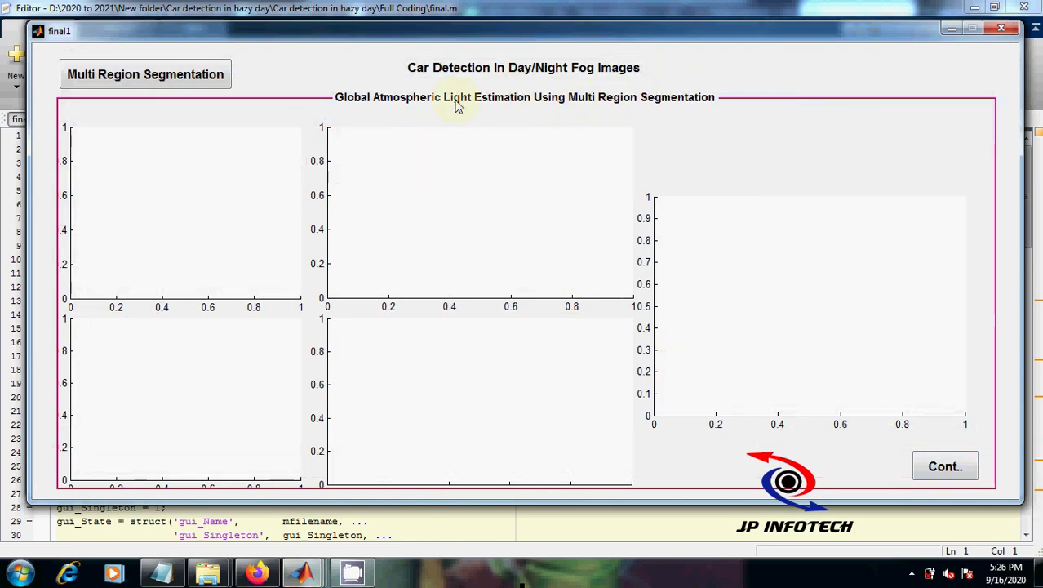
Run Multi Region Segmentation on night image 8 and continue to Transmission Optimization
left_click(200, 74)
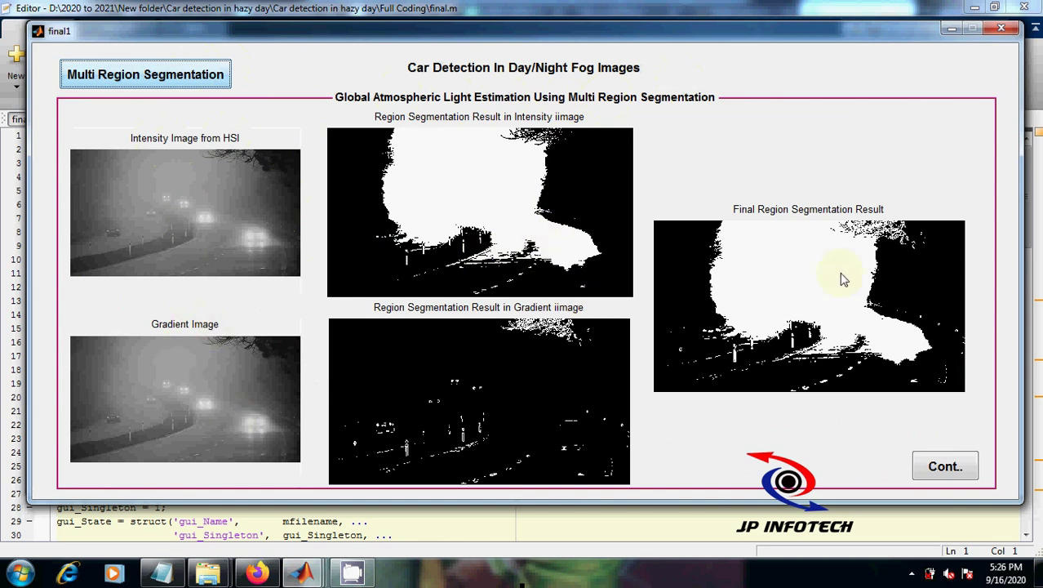
left_click(940, 474)
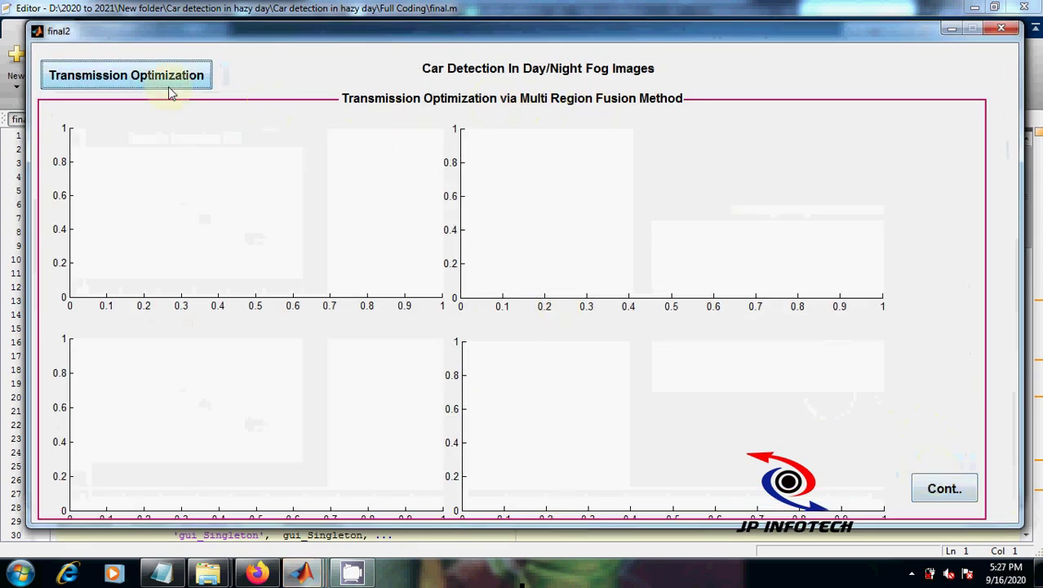
Compute dark channel, refined DCP, MSRAD filtering and optimized transmission images, then continue
left_click(127, 76)
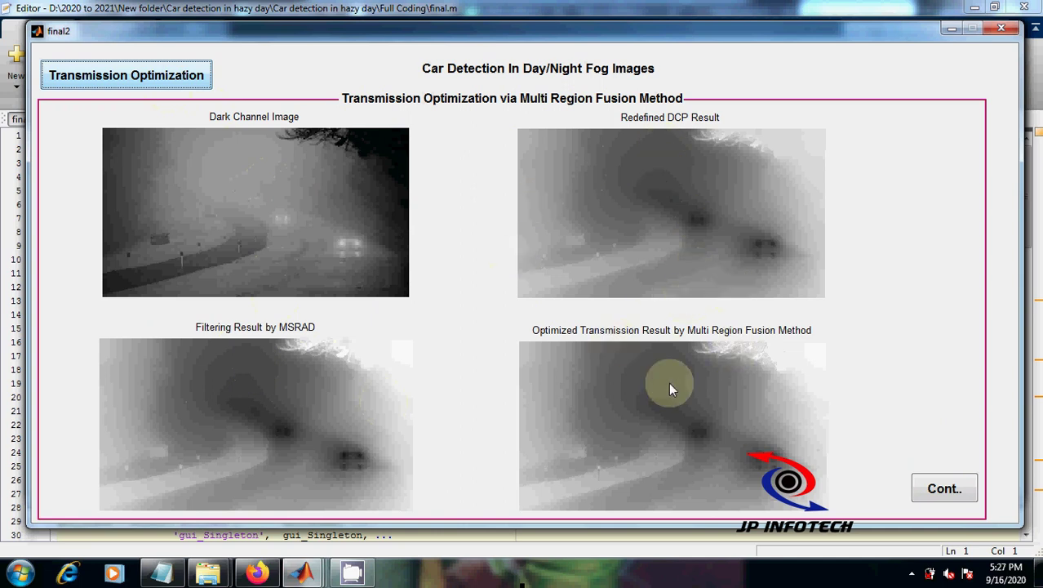
left_click(943, 493)
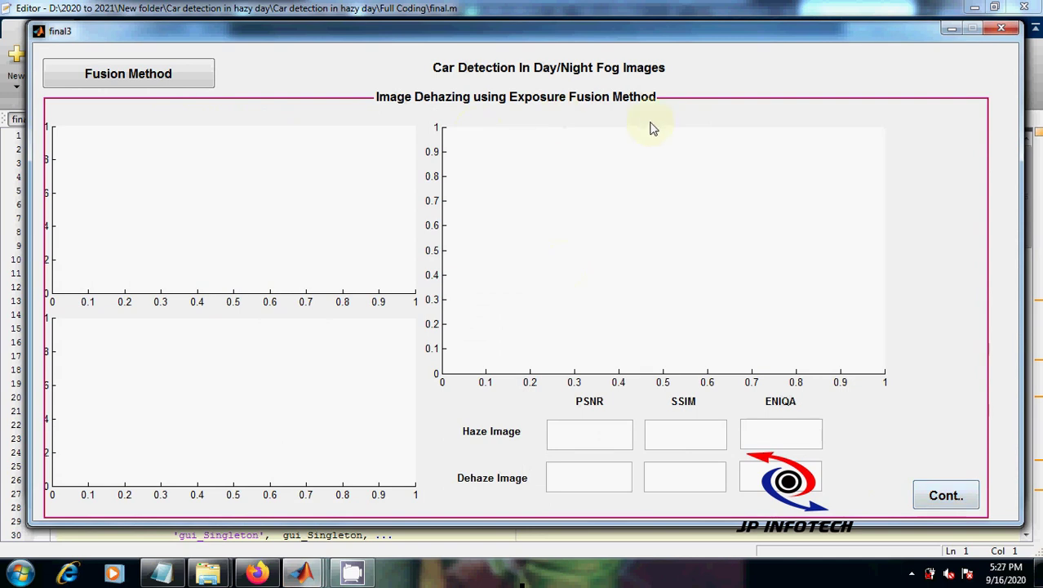
Run the Fusion Method dehazing (PSNR 79.7582, SSIM 0.999685), then continue to the Result stage
left_click(170, 74)
left_click(170, 73)
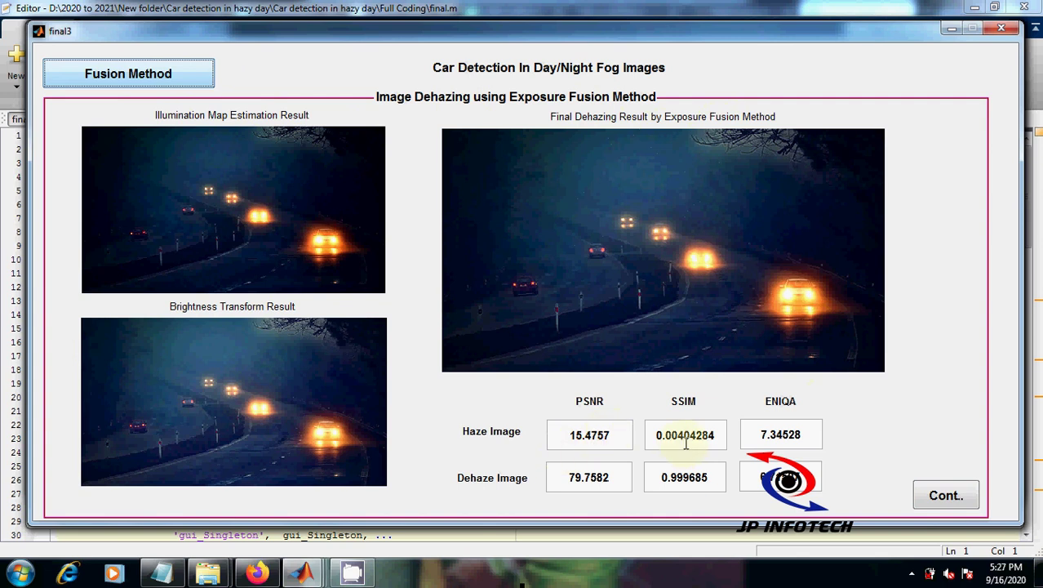
left_click(945, 494)
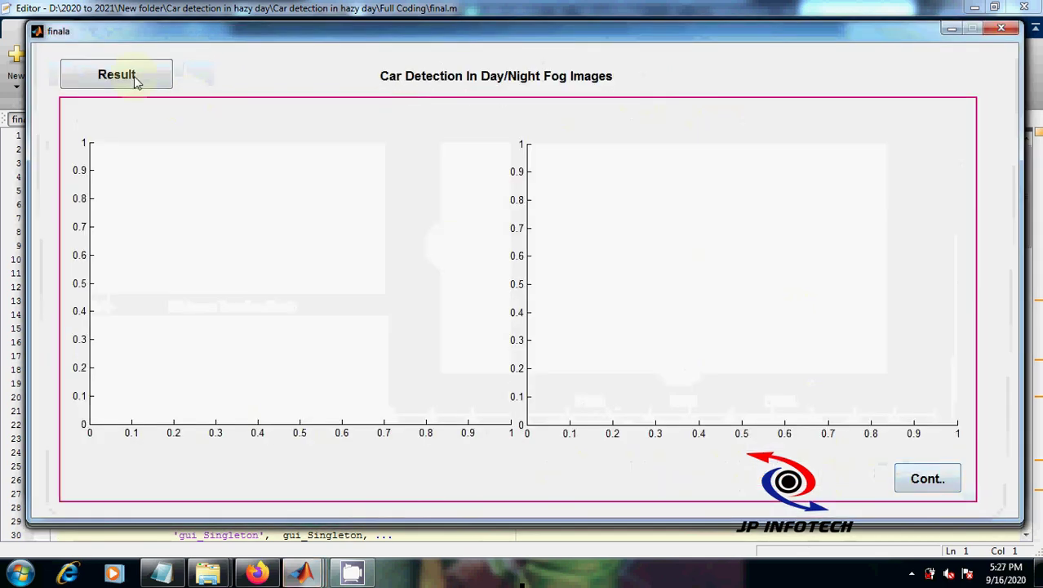
Display the fog image beside its dehazed result, then move on to the Car Detection window
left_click(136, 80)
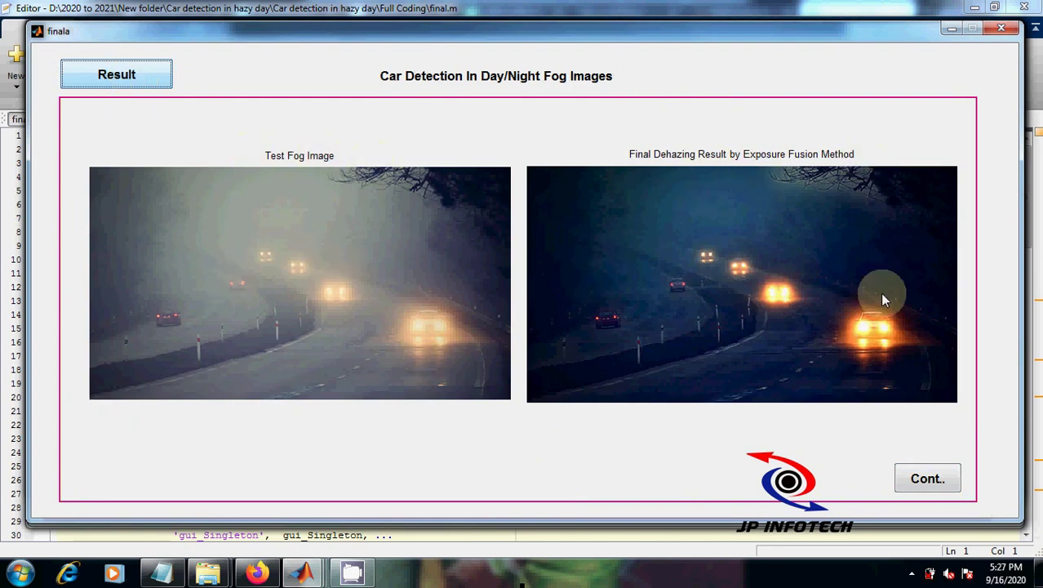
left_click(926, 477)
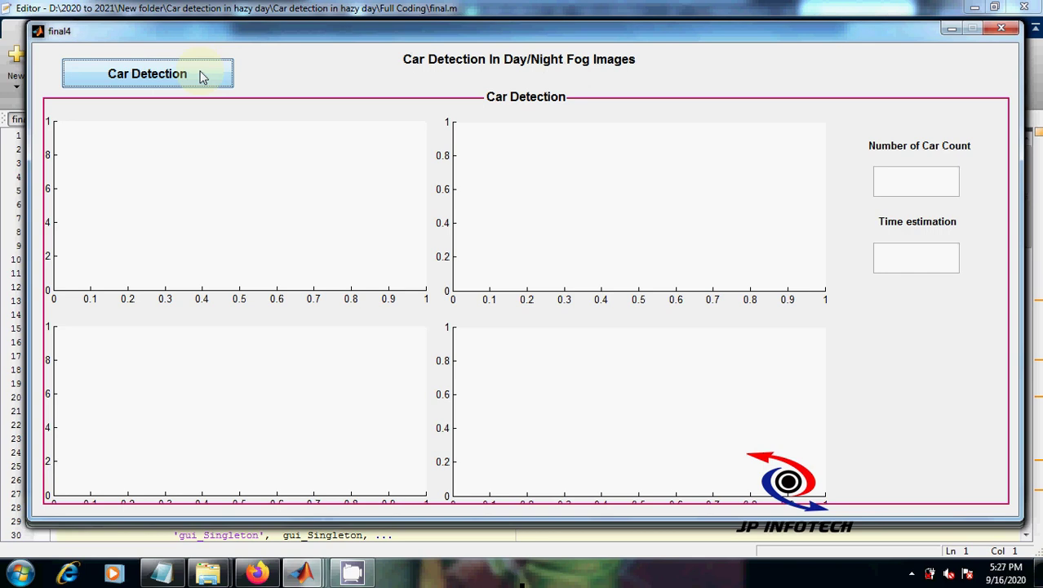
Run Car Detection, boxing 3 cars in green, and highlight the 0.883802 time estimate
left_click(203, 76)
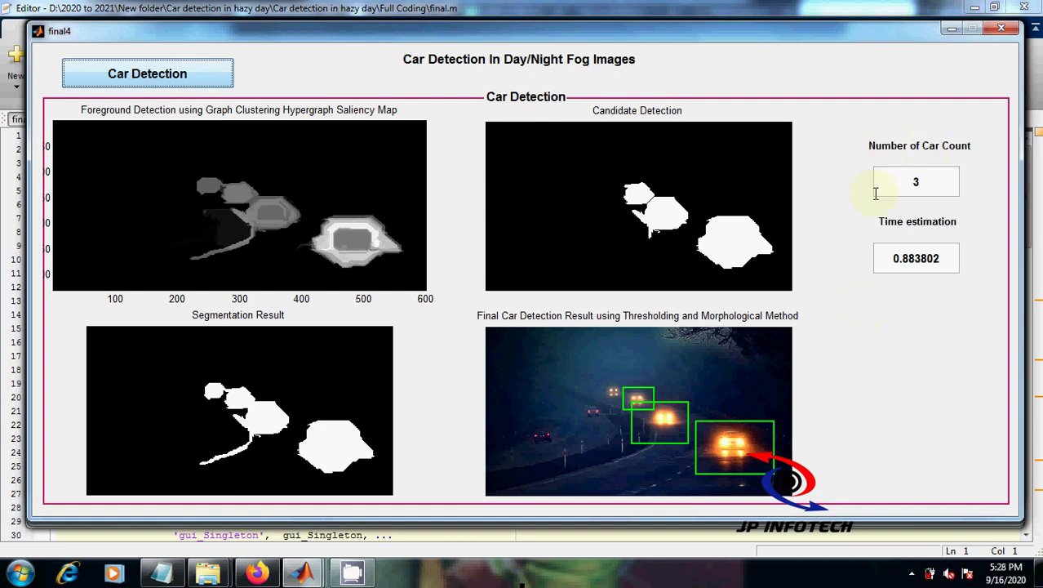
left_click_drag(890, 259, 966, 261)
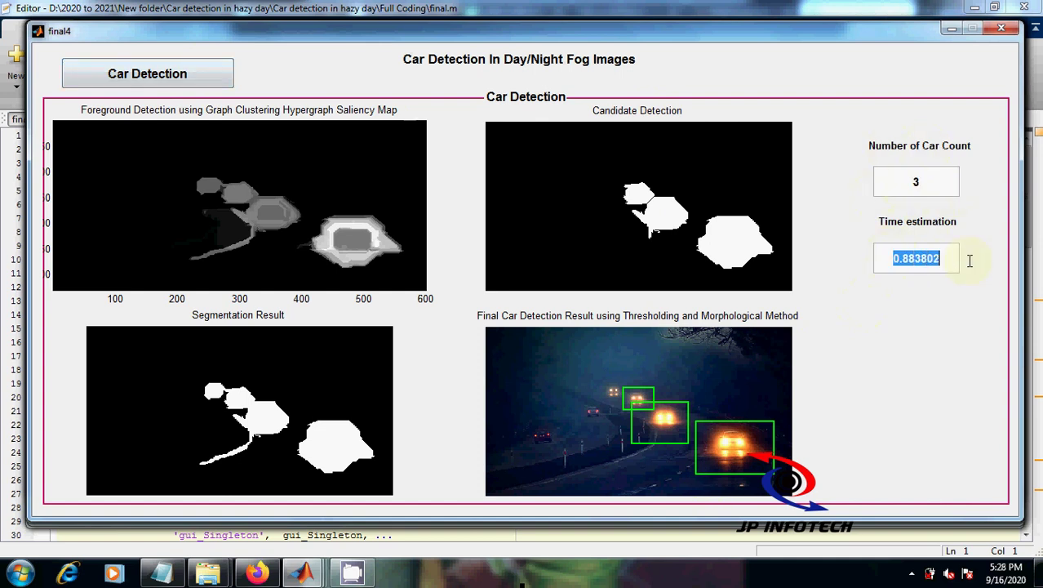
Close all six pipeline GUI windows from car detection back to test image acquisition
left_click(1003, 29)
left_click(1005, 30)
left_click(1005, 30)
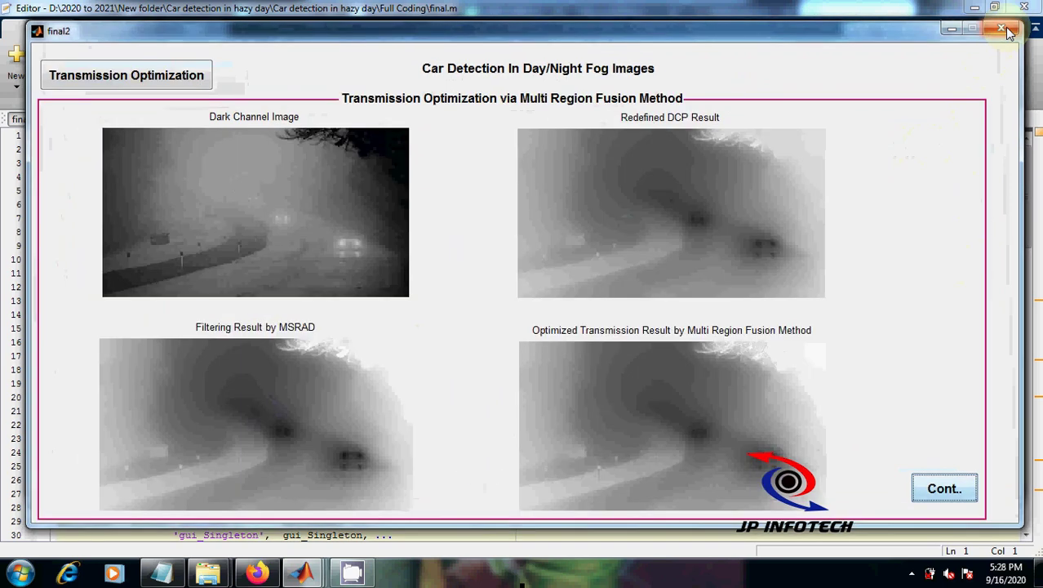
left_click(1003, 29)
left_click(1004, 29)
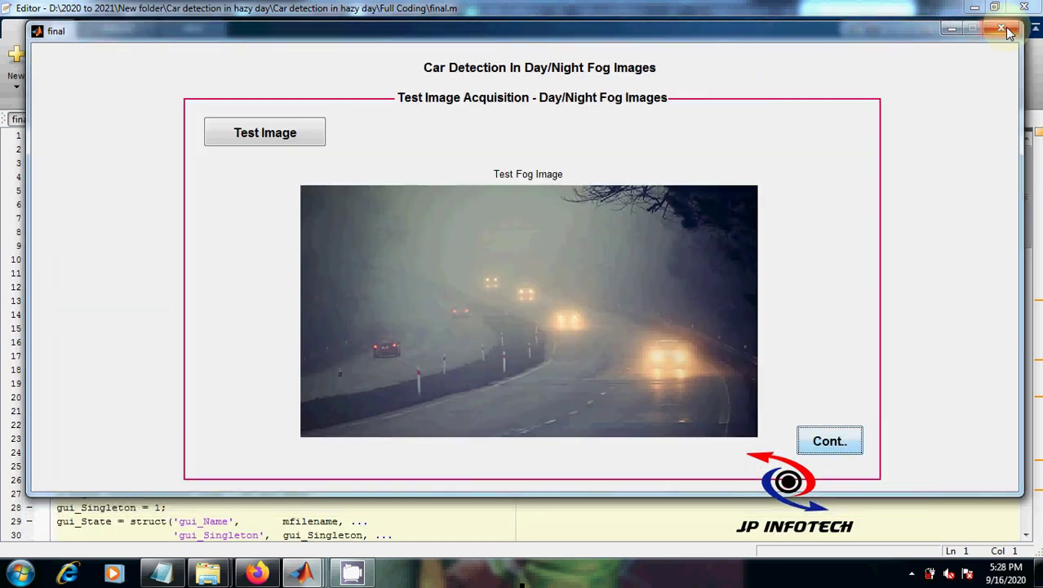
left_click(1003, 29)
Rerun final.m and load daytime fog image 8 from Test Foggy Images > Day Time
key("F5")
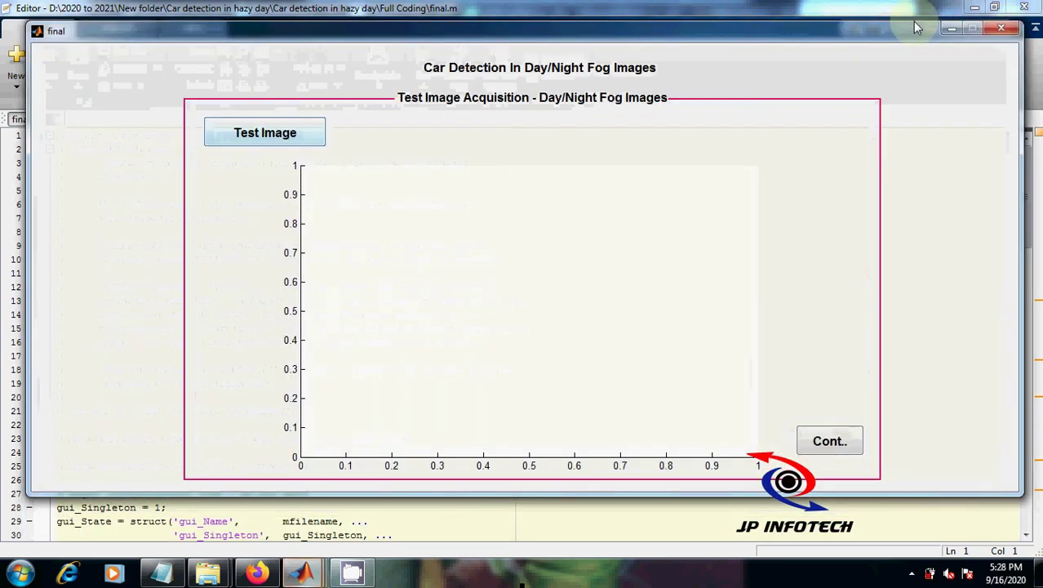
left_click(265, 137)
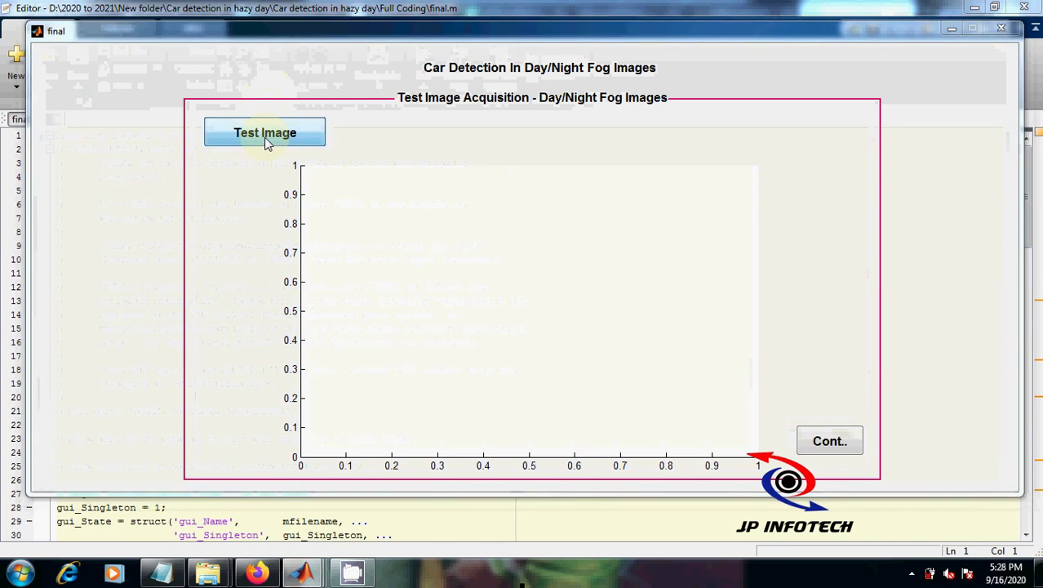
double_click(282, 159)
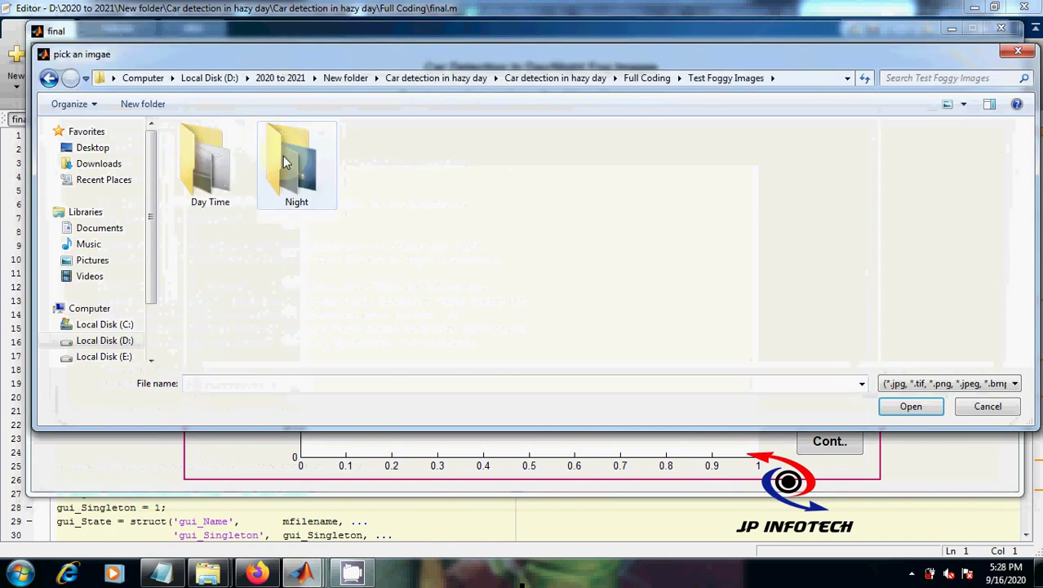
double_click(214, 168)
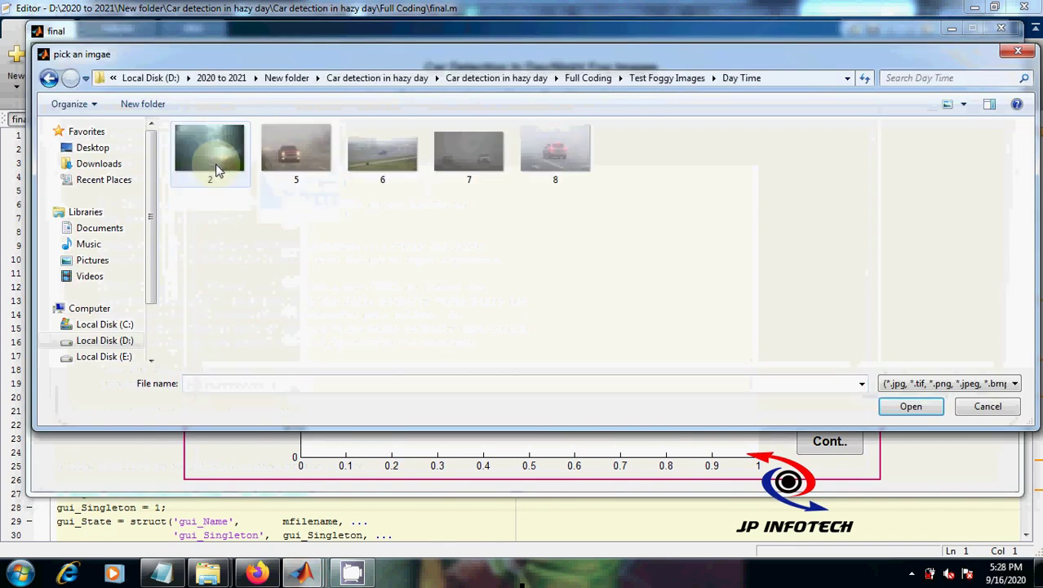
left_click(563, 159)
left_click(914, 414)
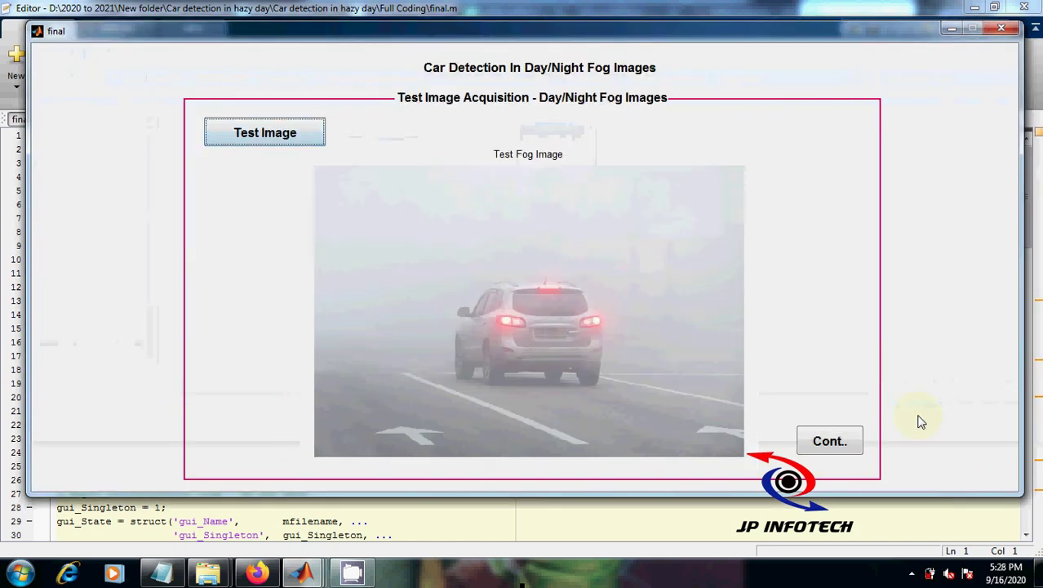
Run Multi Region Segmentation and Transmission Optimization on daytime image 8, then continue to exposure fusion
left_click(849, 449)
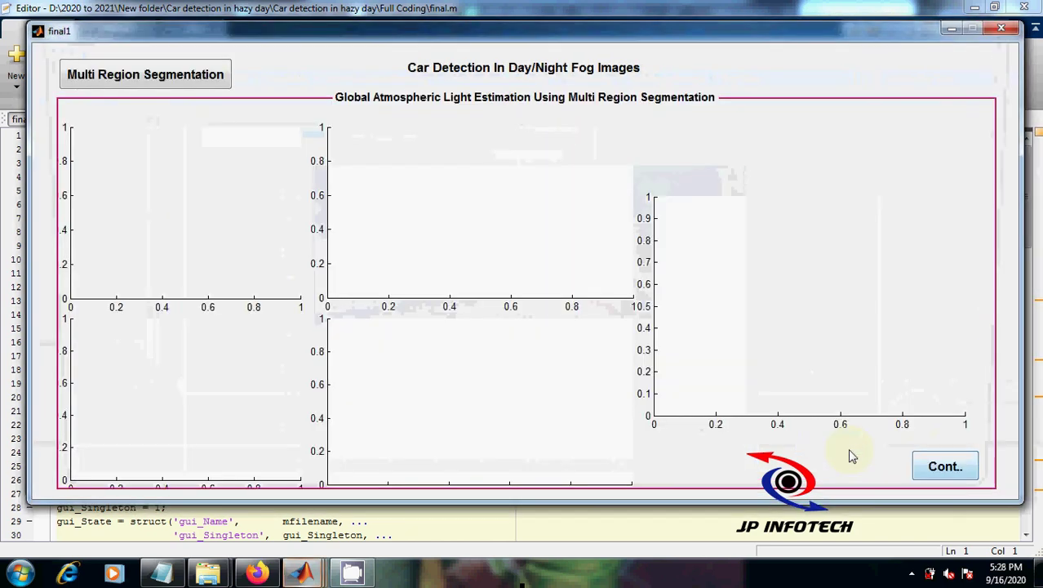
left_click(196, 85)
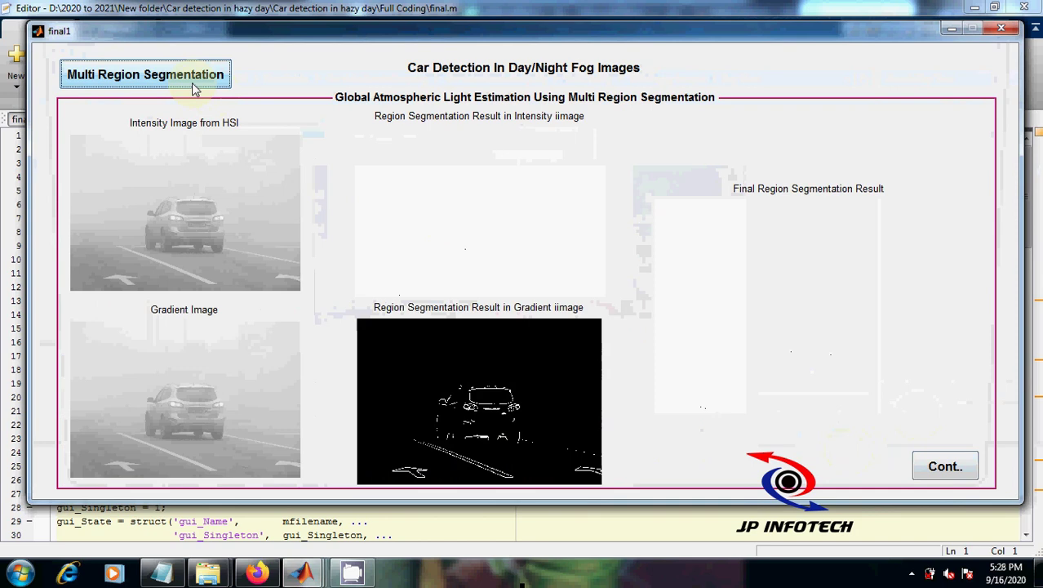
left_click(947, 465)
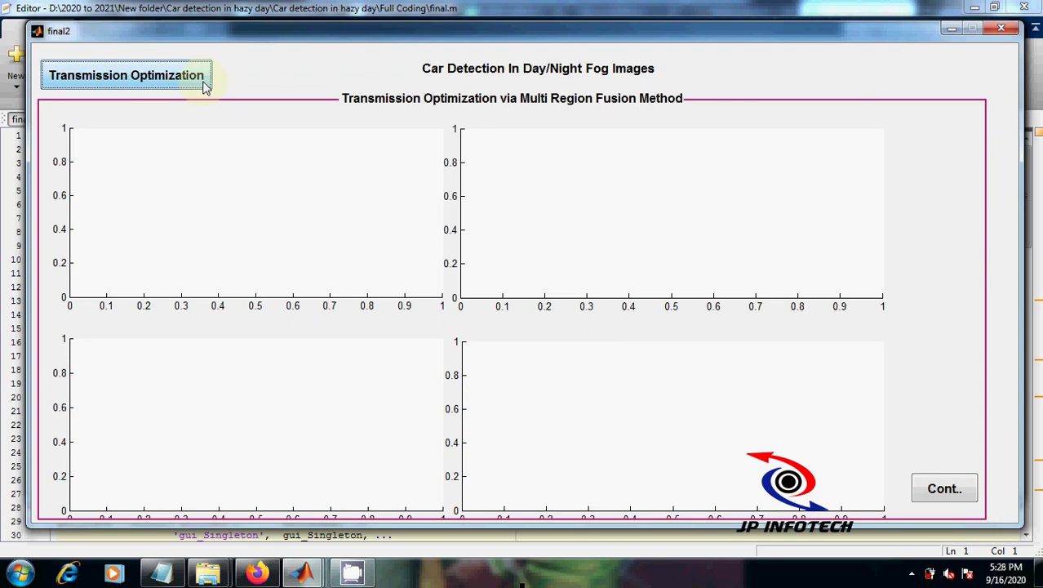
left_click(206, 85)
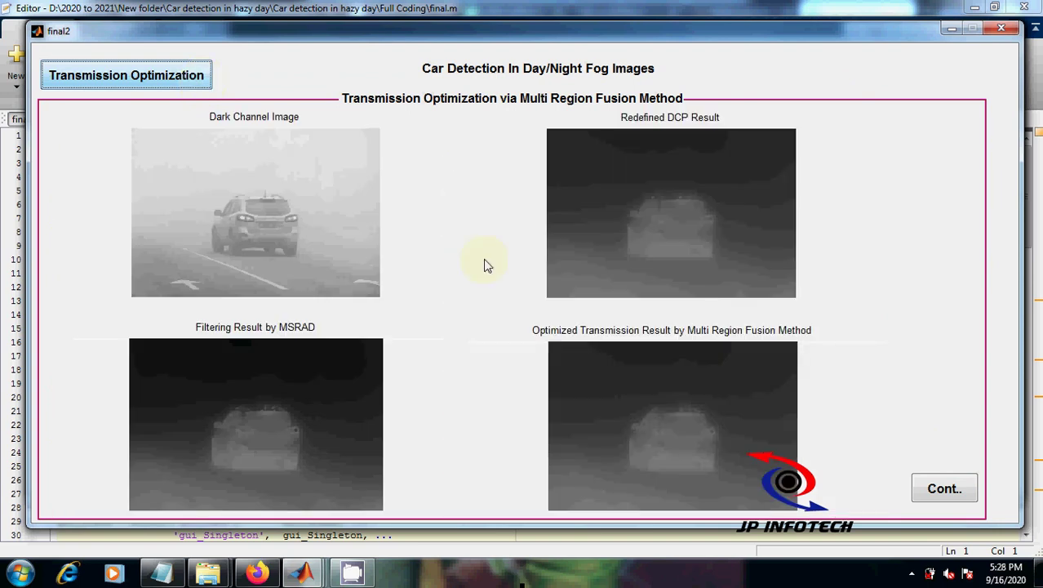
left_click(945, 490)
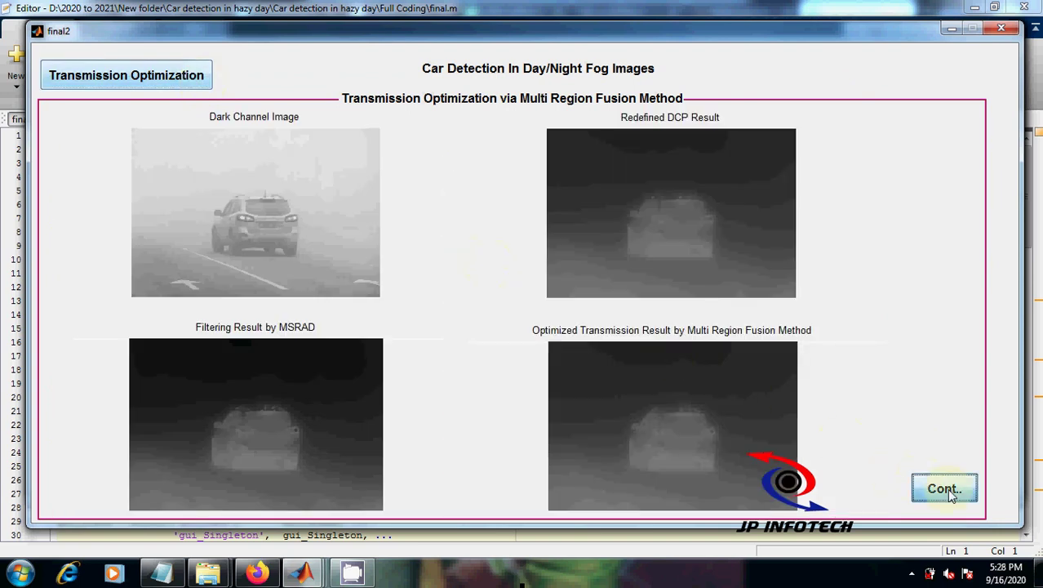
Dehaze the daytime fog image by exposure fusion (PSNR 62.8189, SSIM 0.999579) and continue to the Result window
left_click(169, 83)
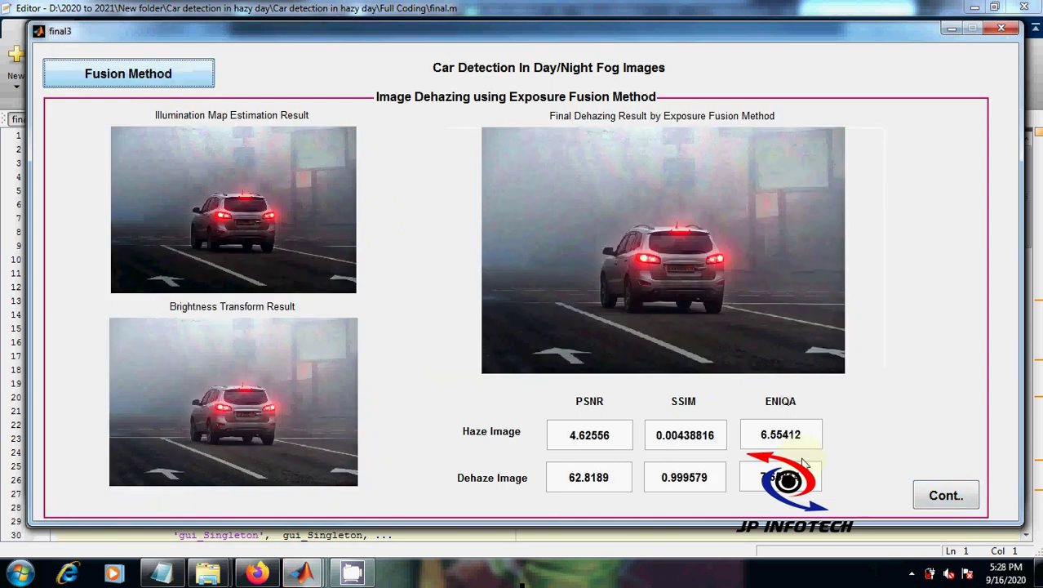
left_click(934, 501)
left_click(934, 500)
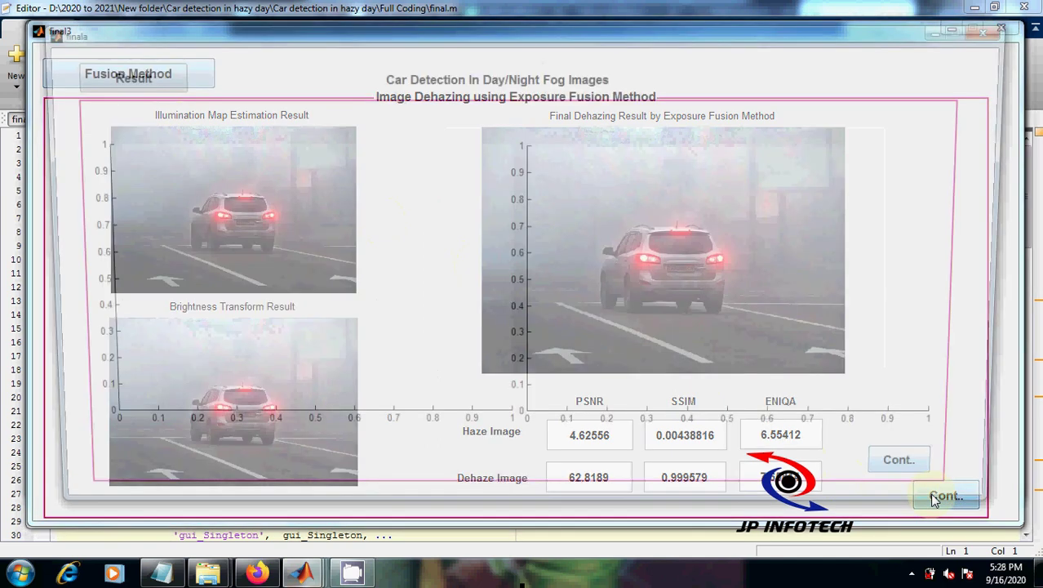
Show the foggy image beside its final dehazed result, then continue to the Car Detection window
left_click(142, 83)
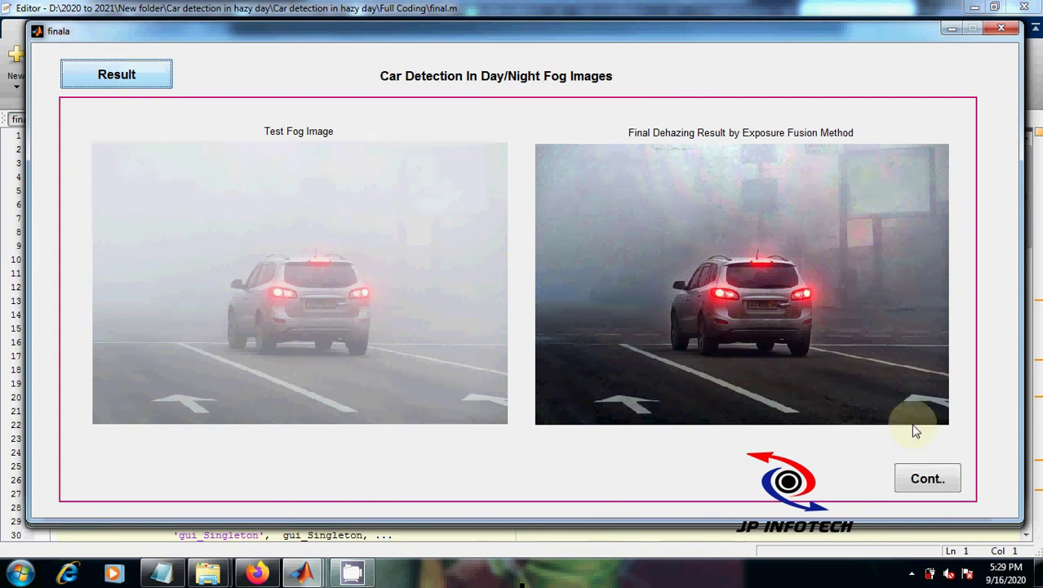
left_click(929, 480)
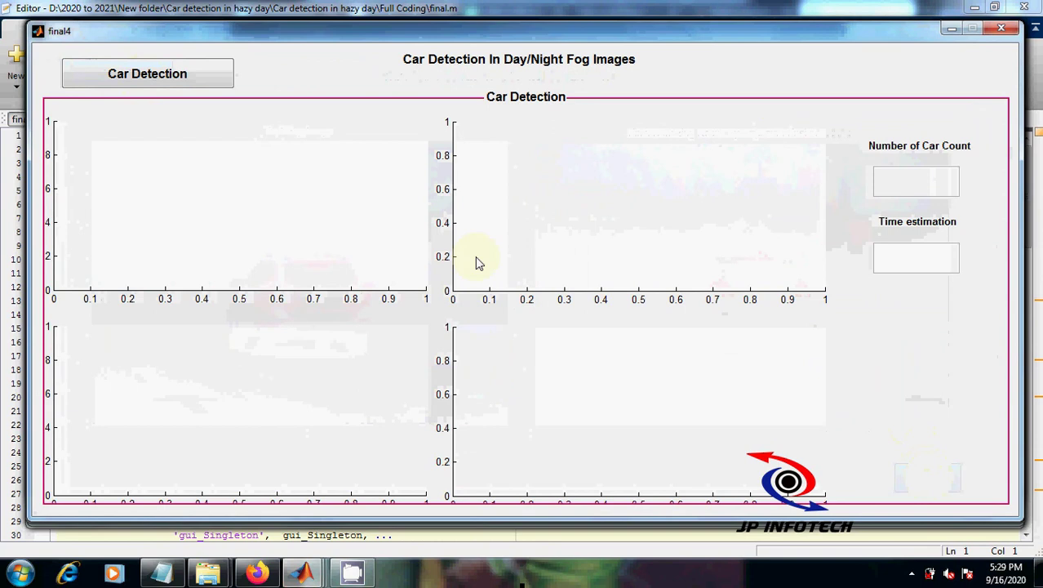
Run car detection on the dehazed daytime image, finding 1 car in 0.803087 s
left_click(185, 72)
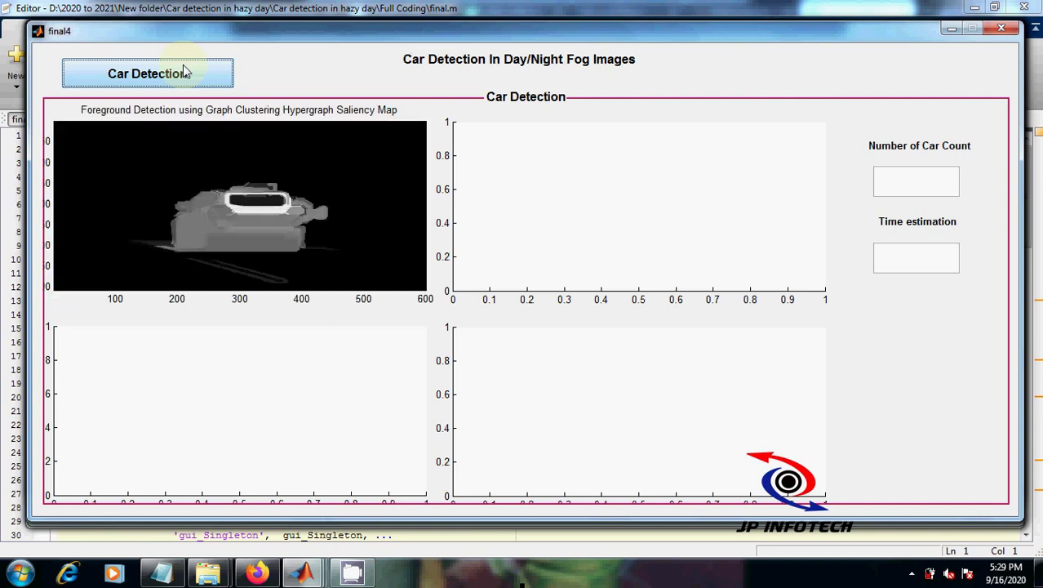